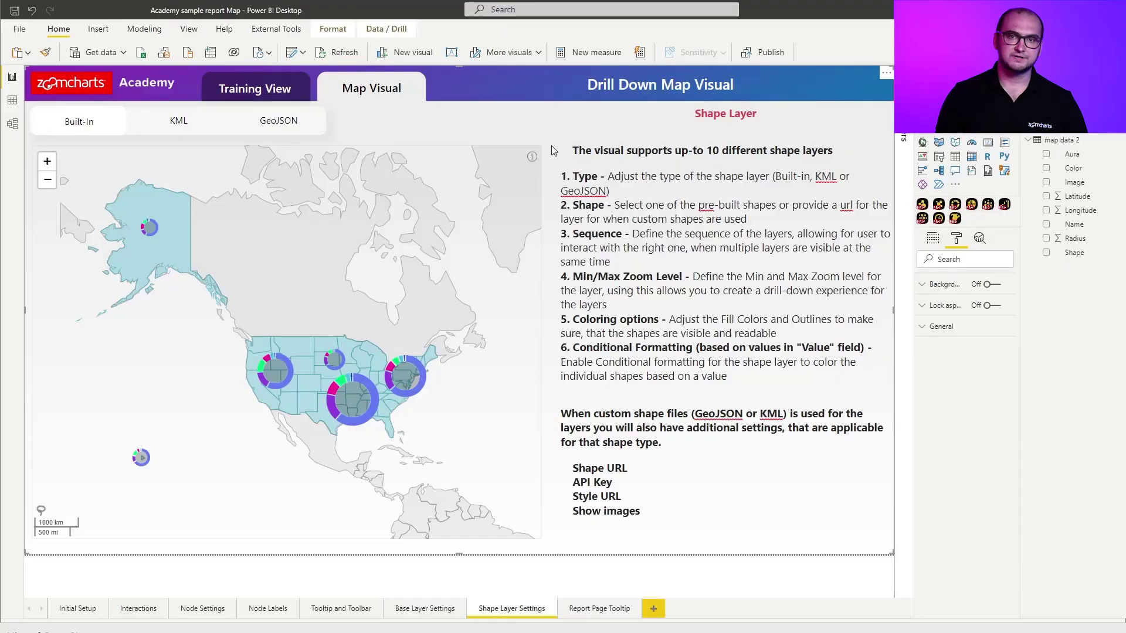
# Step: Select the Built-In page map and expand its first shape layer: World shapes, zoom 0–3
pyautogui.click(193, 156)
pyautogui.click(192, 153)
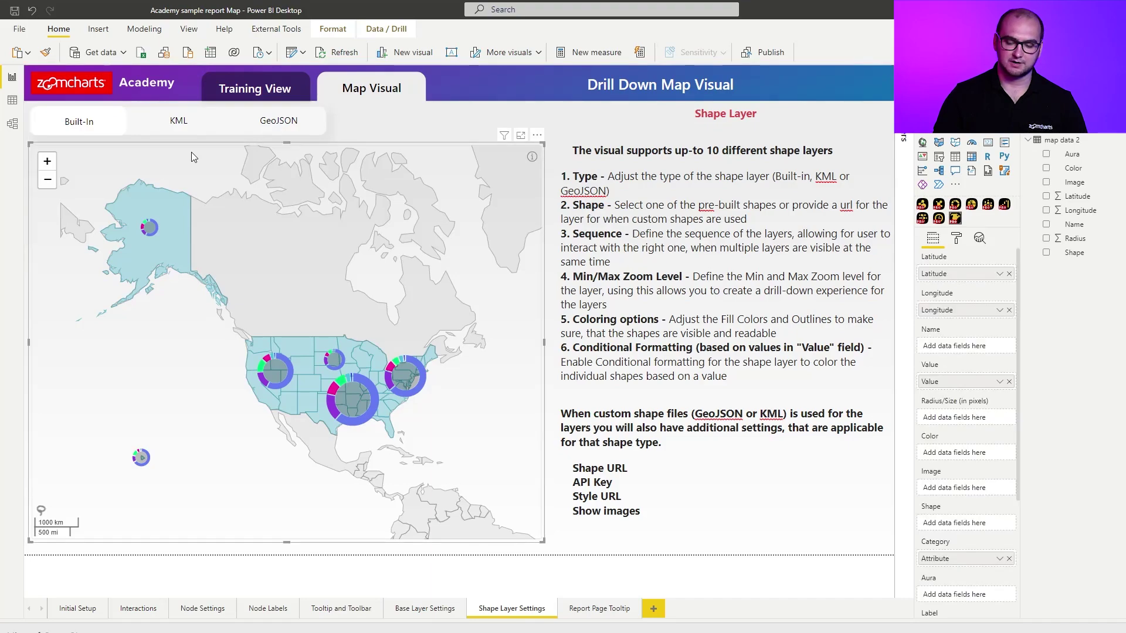
pyautogui.click(956, 240)
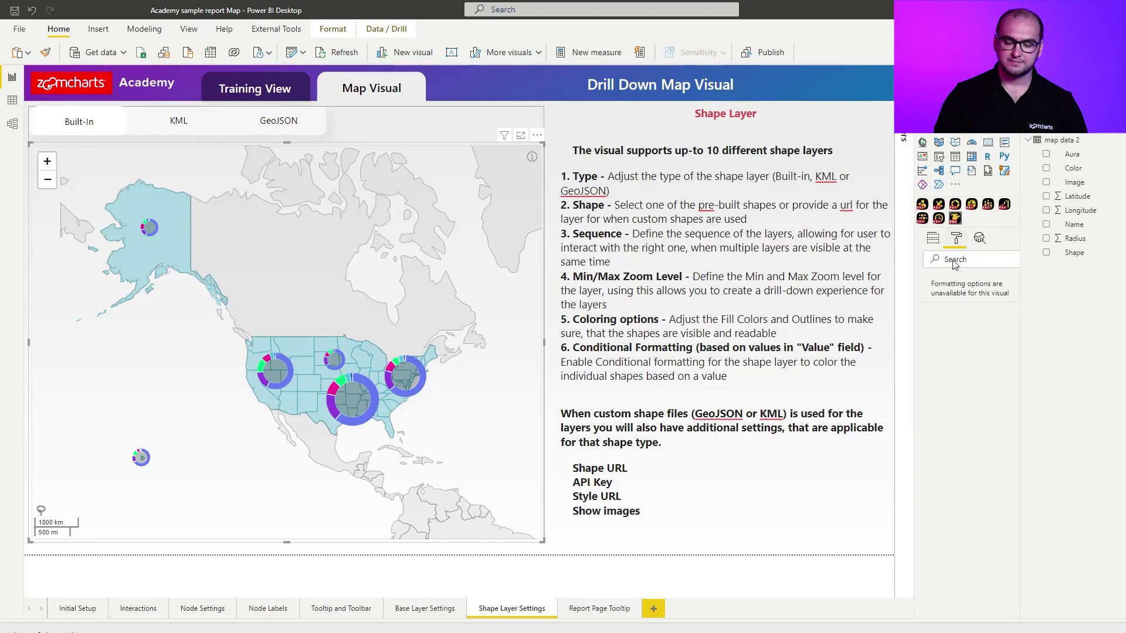
pyautogui.scroll(-5, 956, 375)
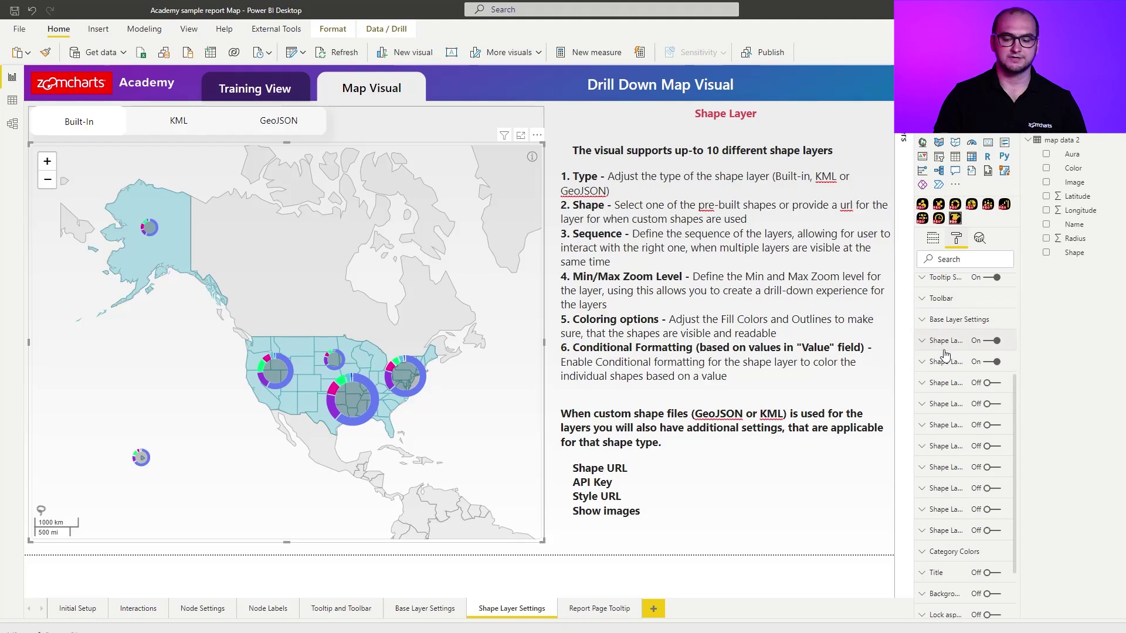
pyautogui.click(945, 342)
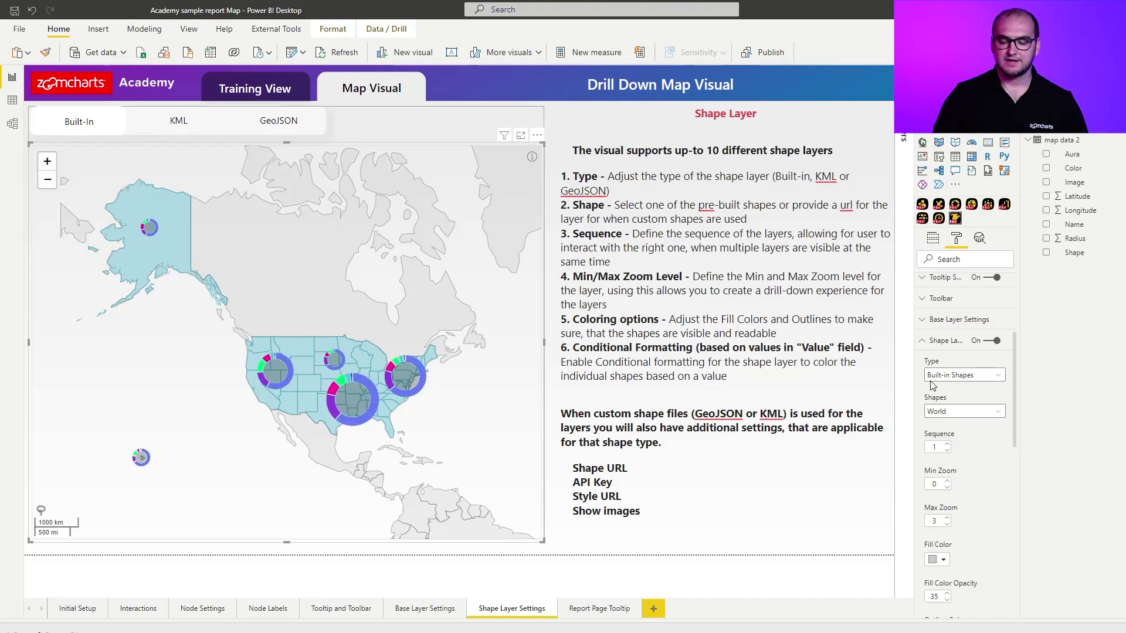
# Step: Swap to the second shape layer's settings: built-in USA shapes, sequence 1, zoom 3–18
pyautogui.click(942, 340)
pyautogui.click(942, 362)
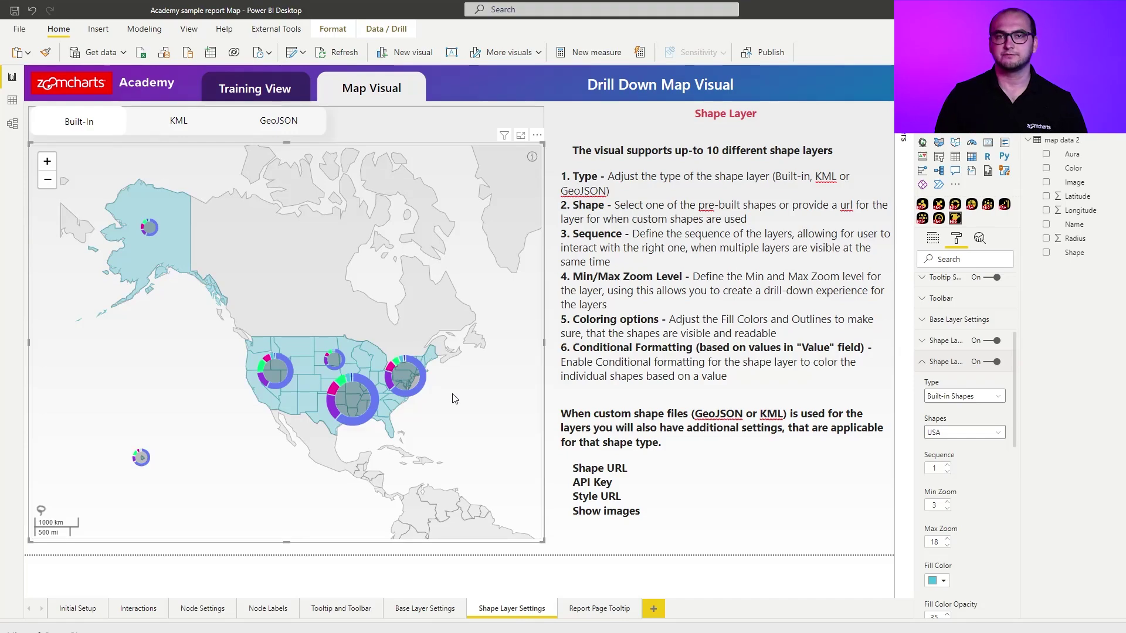
pyautogui.scroll(-1, 452, 399)
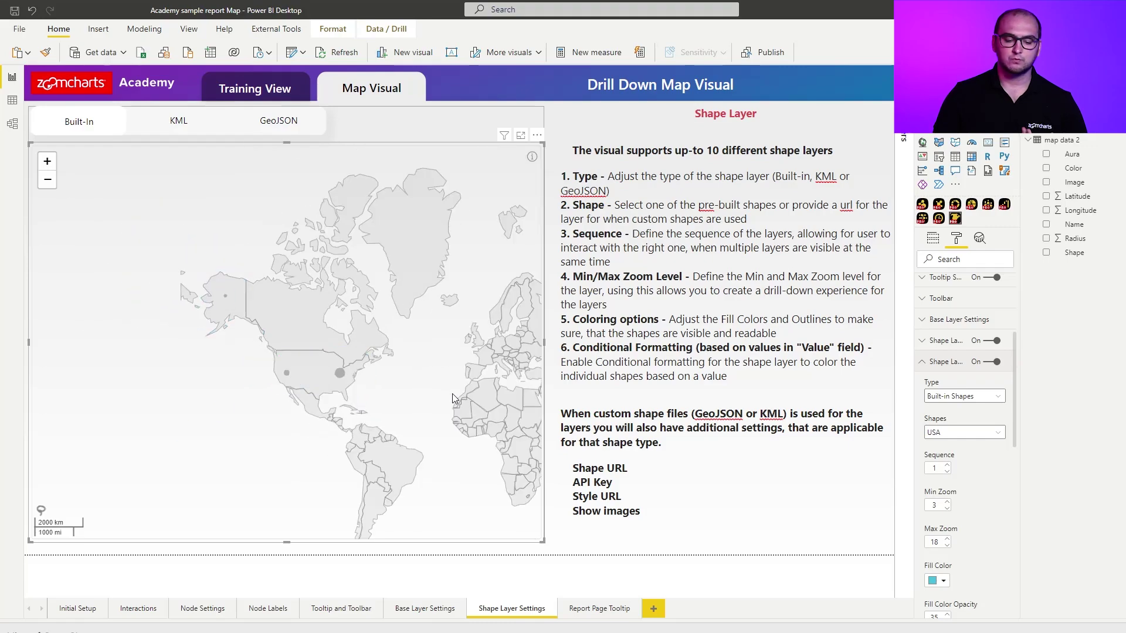
pyautogui.moveTo(414, 391); pyautogui.dragTo(352, 400)
pyautogui.scroll(1, 268, 380)
pyautogui.scroll(1, 318, 391)
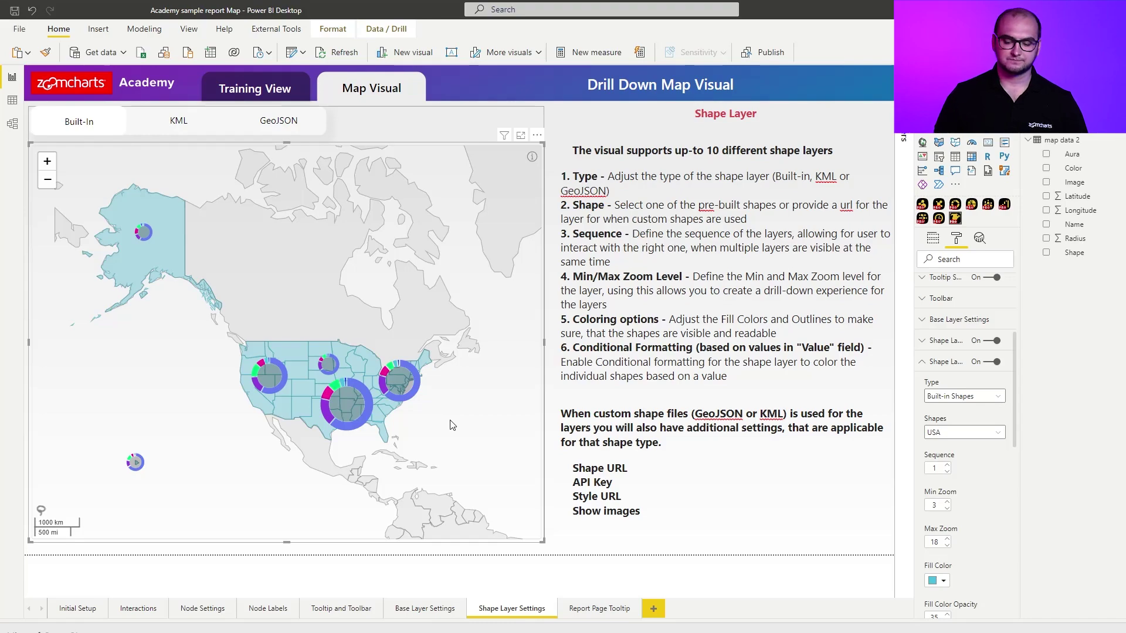
# Step: Review the remaining shape layer toggles, then show the map's data field assignments in the Build pane
pyautogui.scroll(-3, 977, 427)
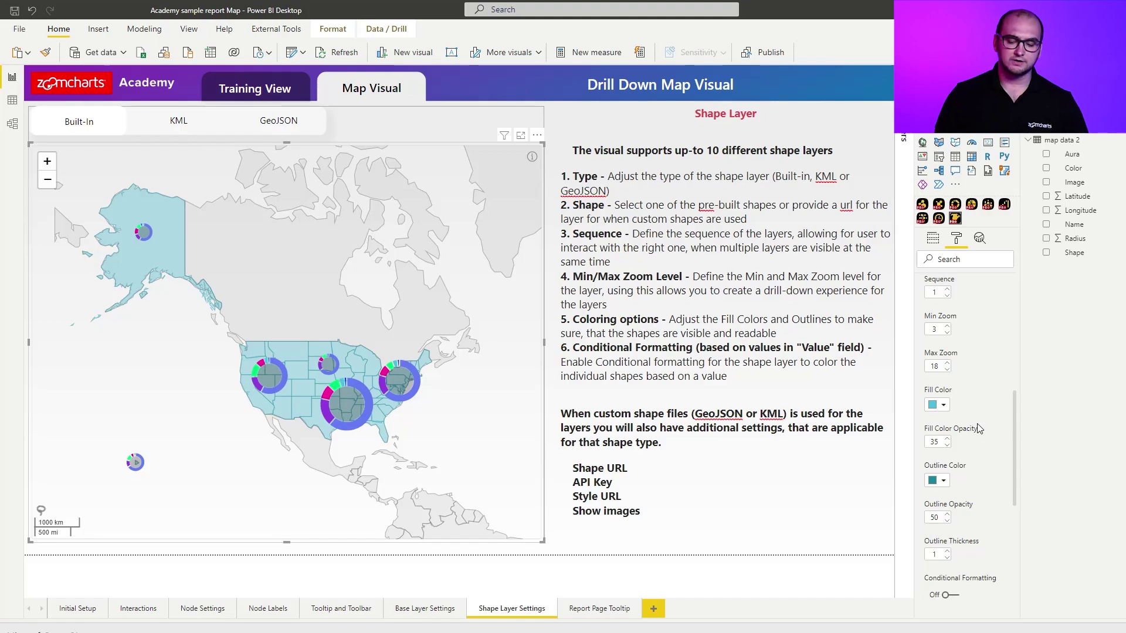
pyautogui.scroll(-1, 973, 528)
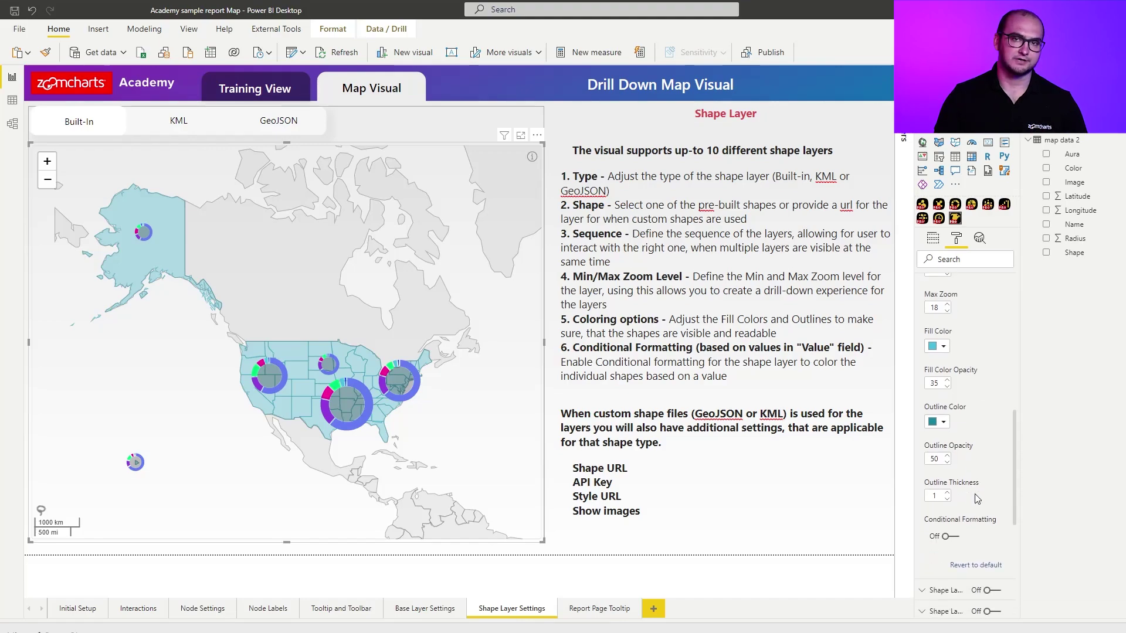
pyautogui.scroll(-1, 977, 499)
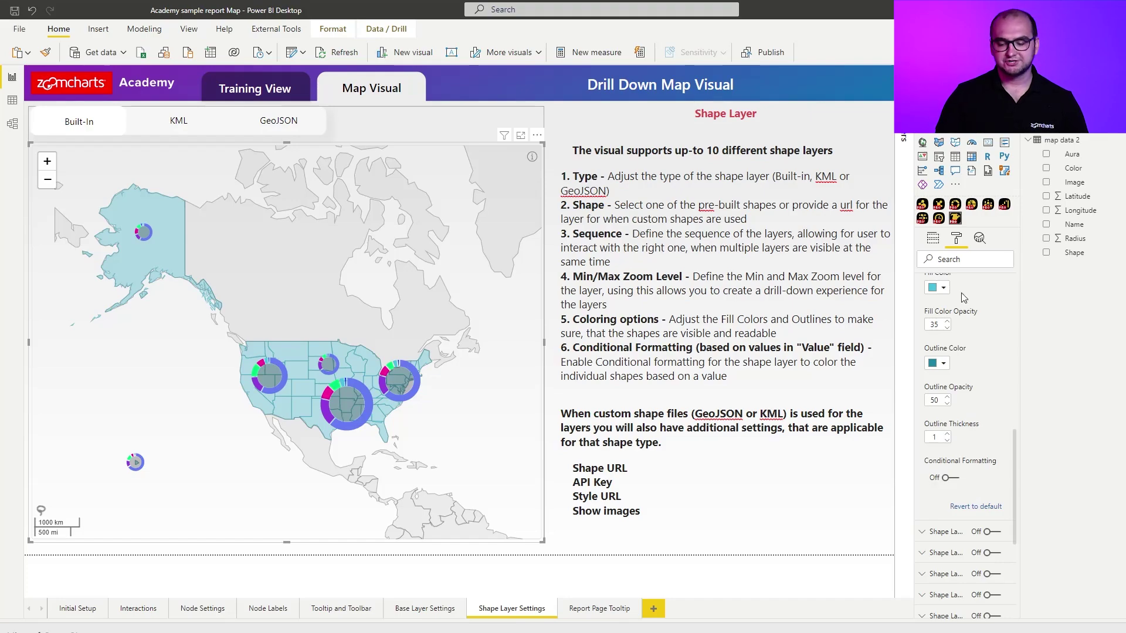
pyautogui.click(932, 239)
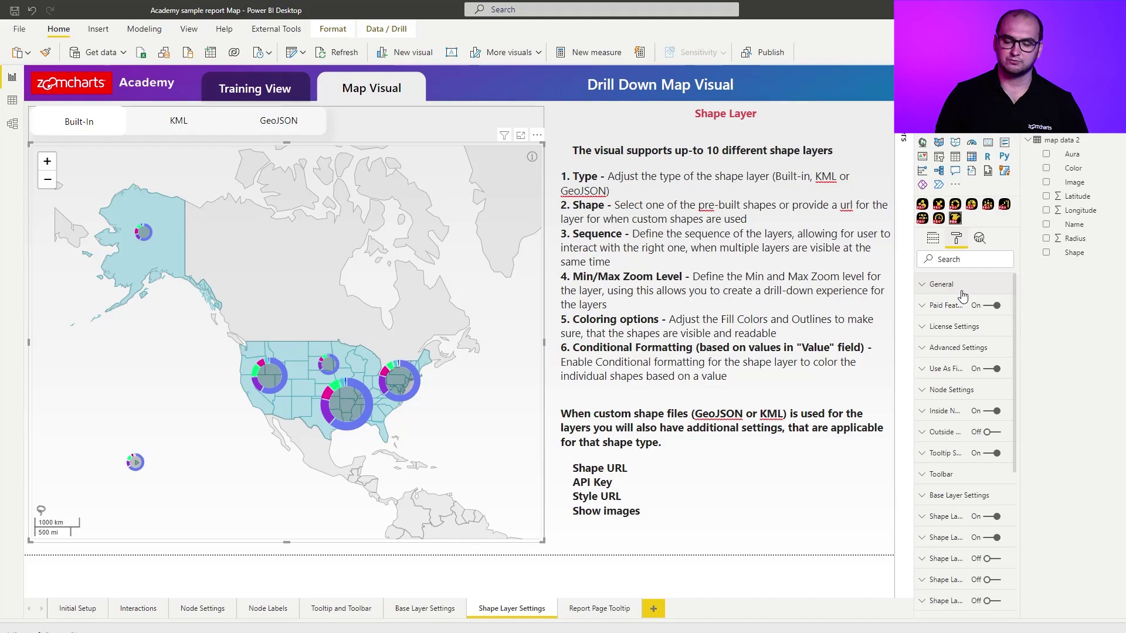
# Step: Open the KML example and zoom and pan to the cyclone tracks off Mexico
pyautogui.keyDown('ctrl'); pyautogui.click(175, 130); pyautogui.keyUp('ctrl')
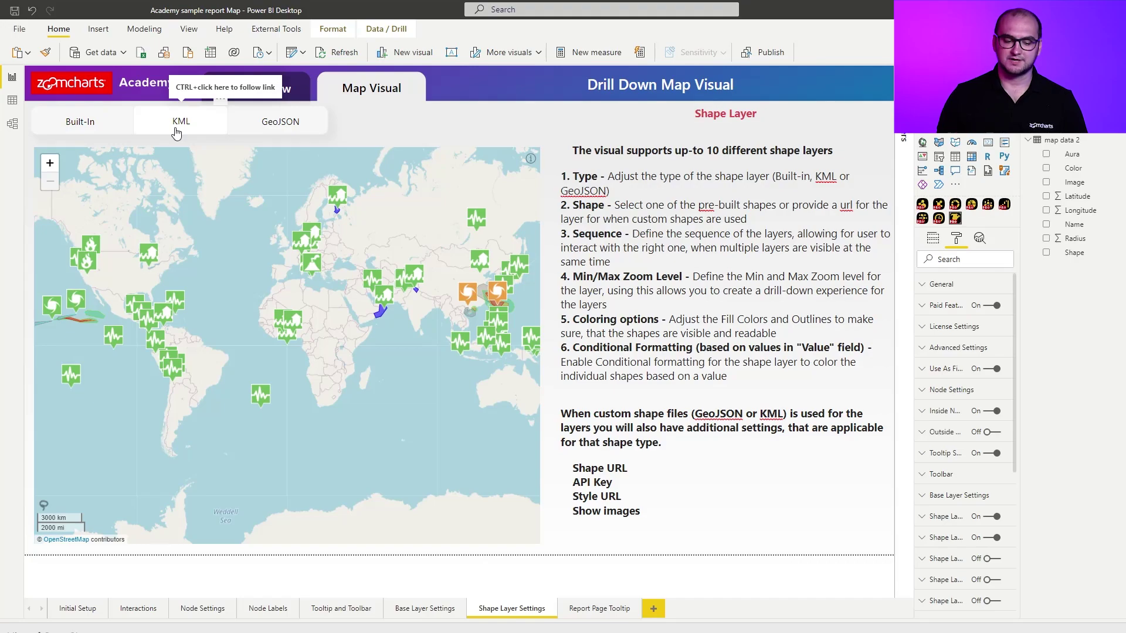
pyautogui.scroll(5, 89, 353)
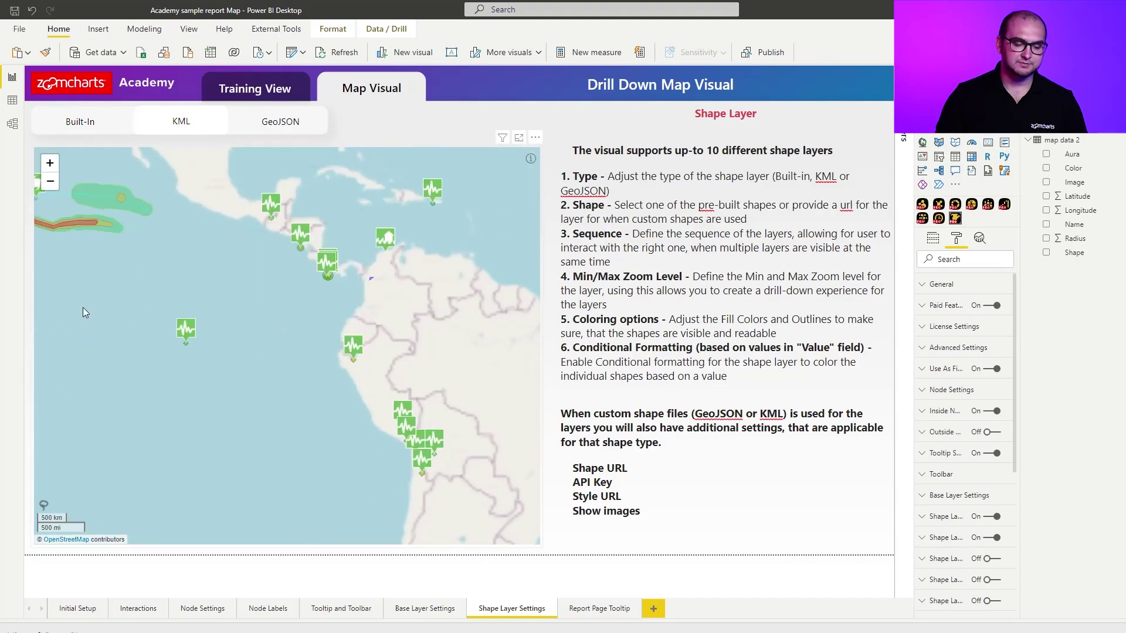
pyautogui.moveTo(189, 379); pyautogui.dragTo(270, 431)
pyautogui.click(270, 431)
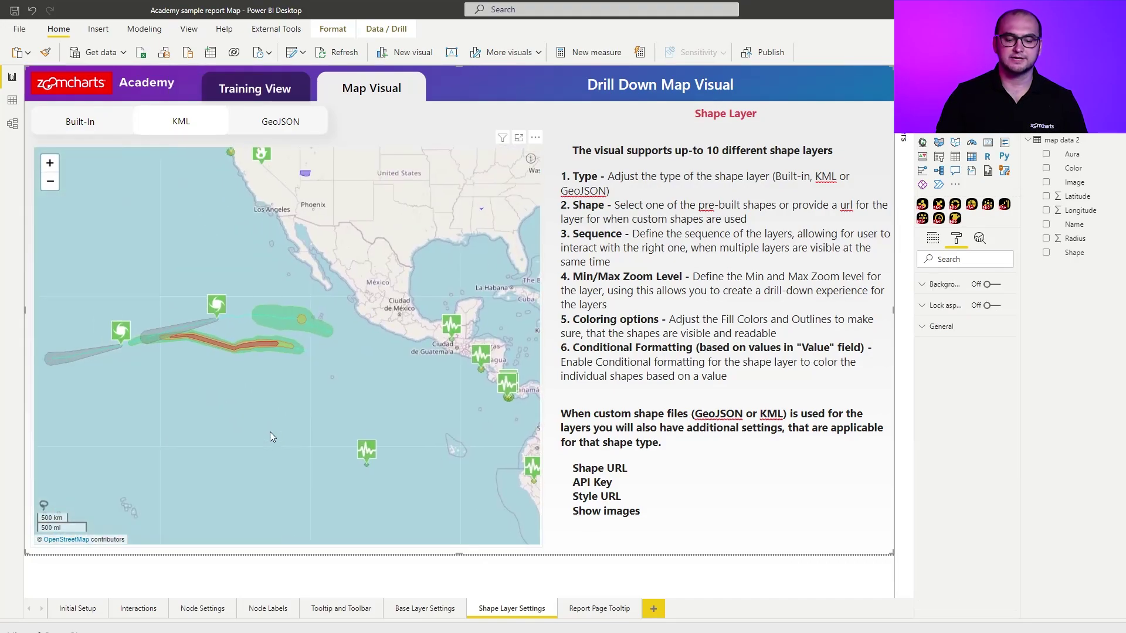
pyautogui.moveTo(222, 347)
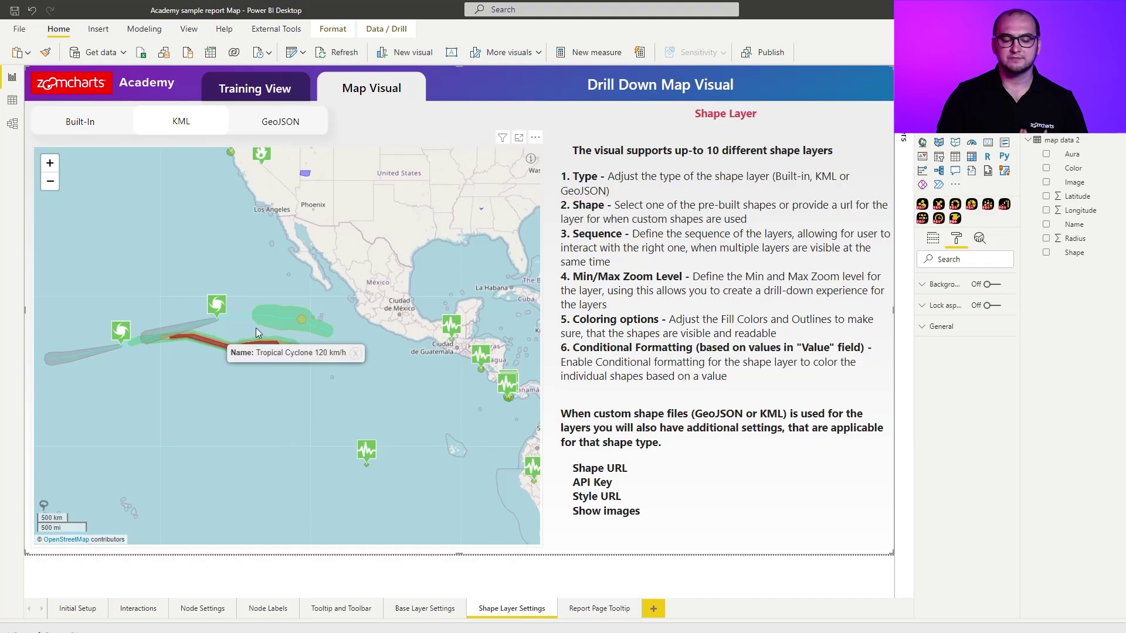
pyautogui.moveTo(224, 302)
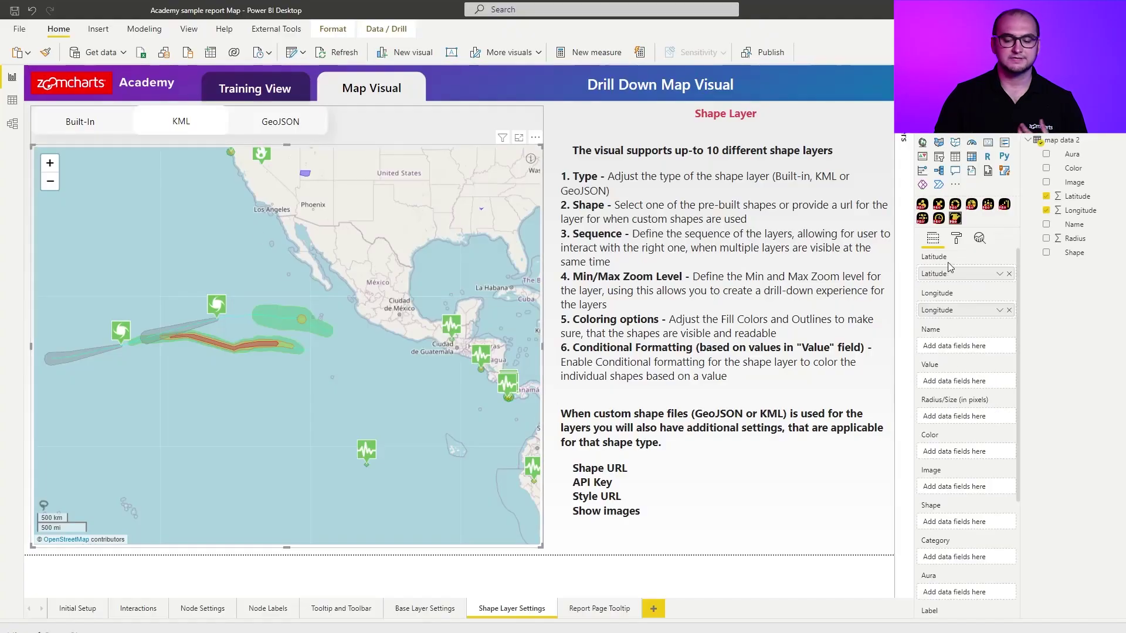
# Step: Expand the KML map's shape layer and keep its type set to KML
pyautogui.click(957, 238)
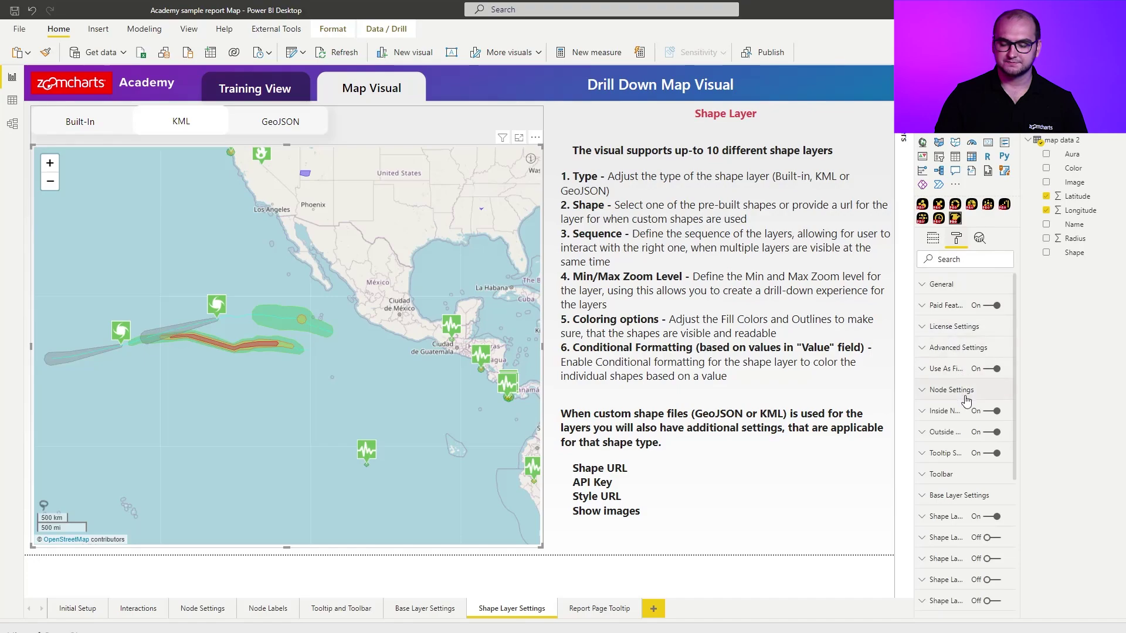
pyautogui.click(944, 518)
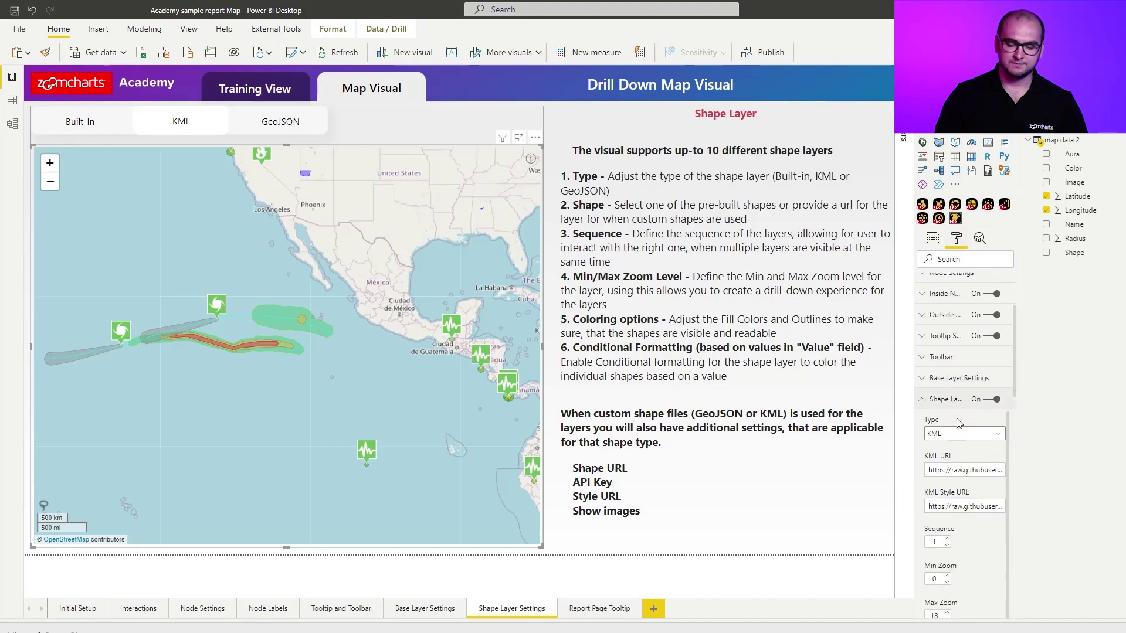
pyautogui.scroll(-1, 959, 422)
pyautogui.click(962, 374)
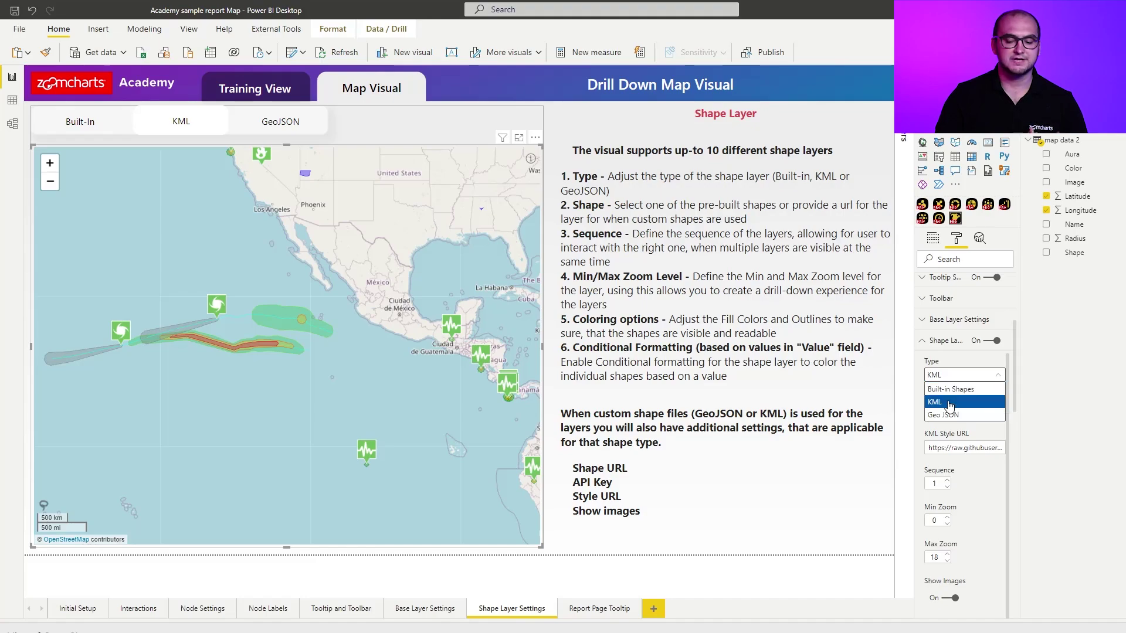
pyautogui.click(976, 403)
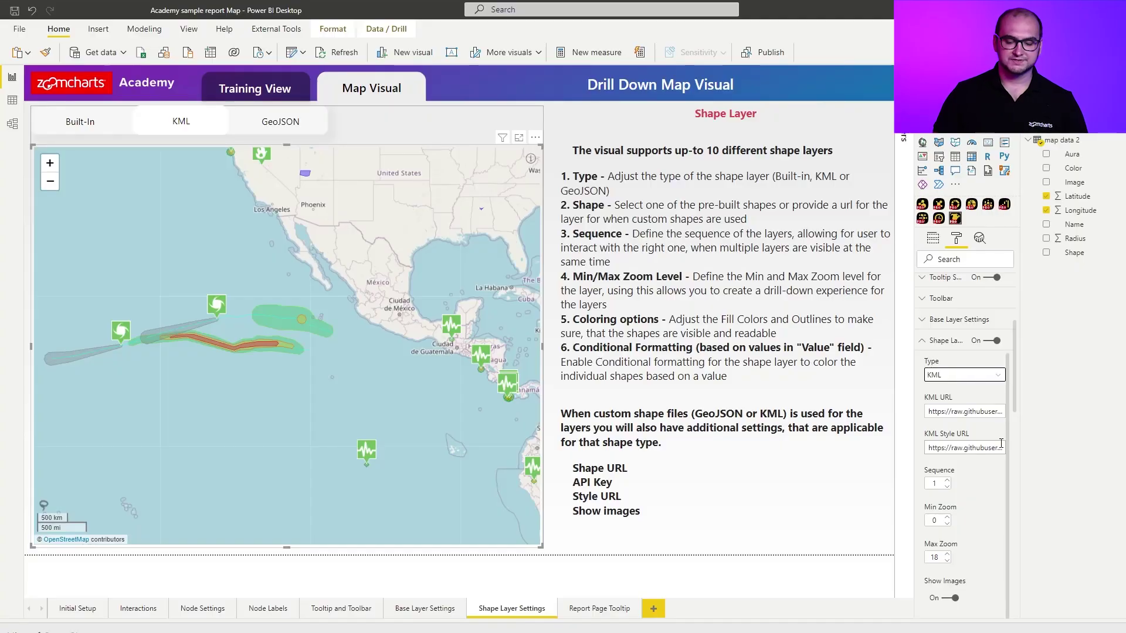
pyautogui.scroll(-3, 998, 463)
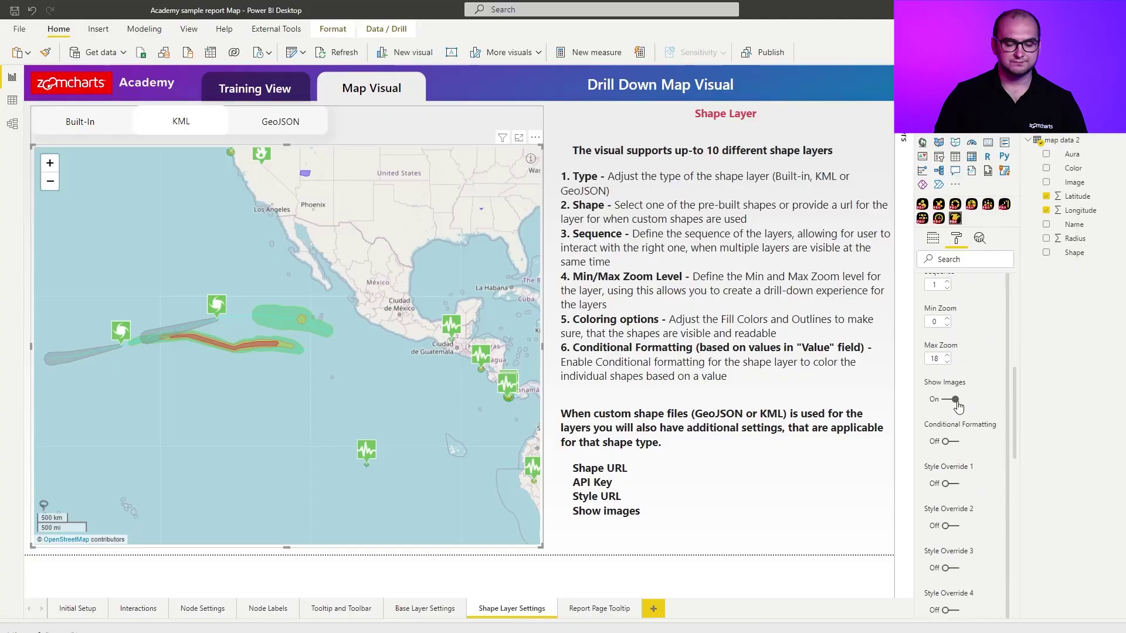
pyautogui.click(954, 401)
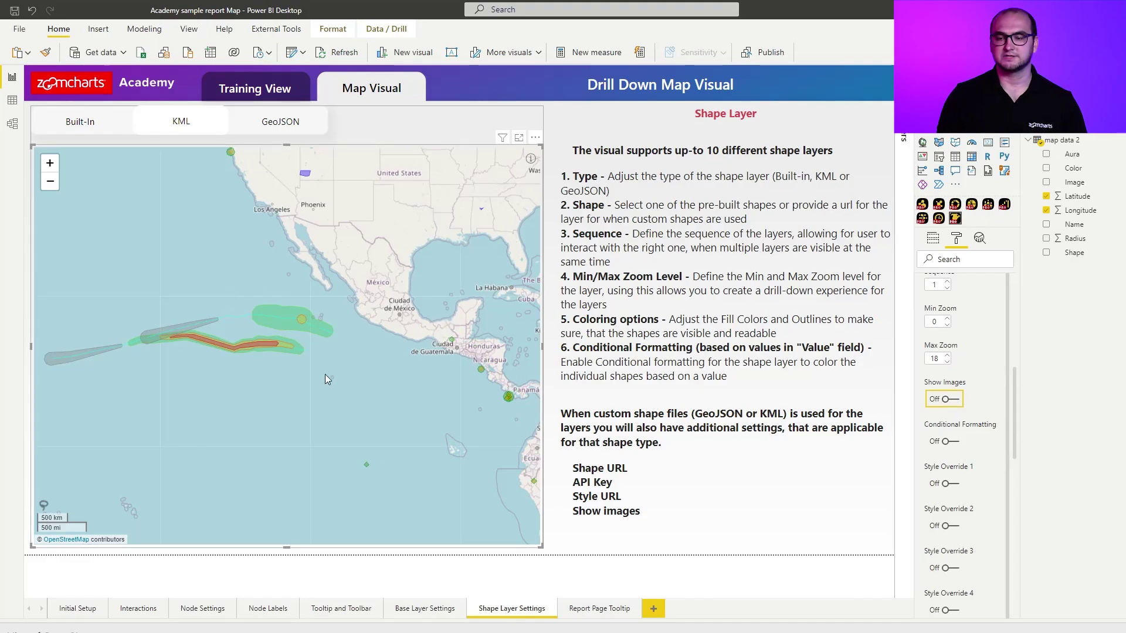
pyautogui.click(947, 405)
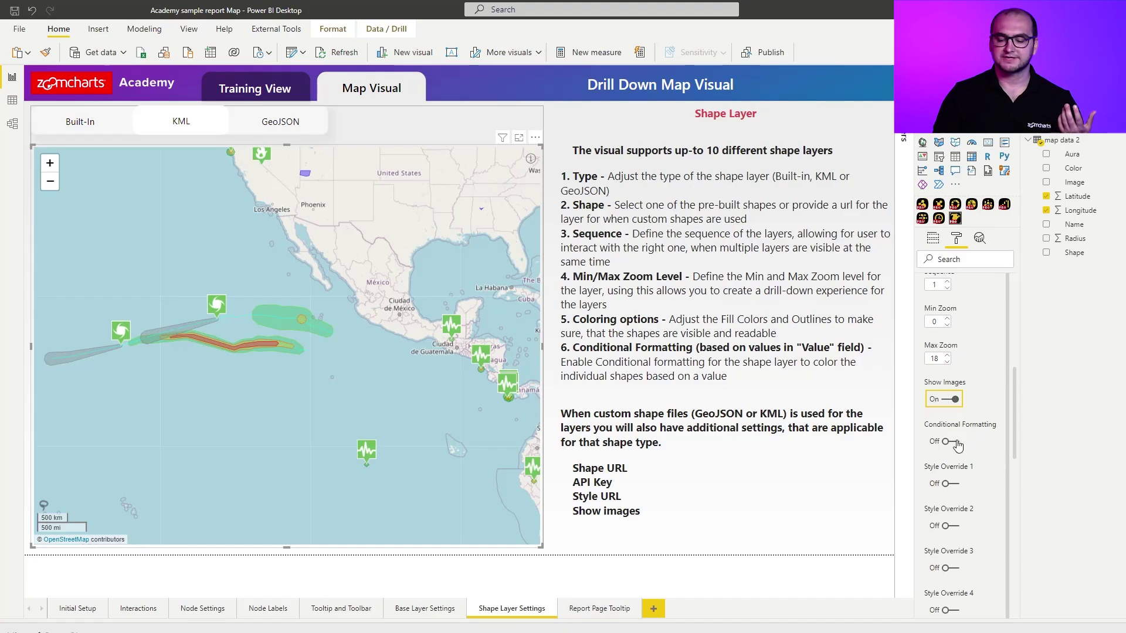
pyautogui.scroll(-2, 956, 440)
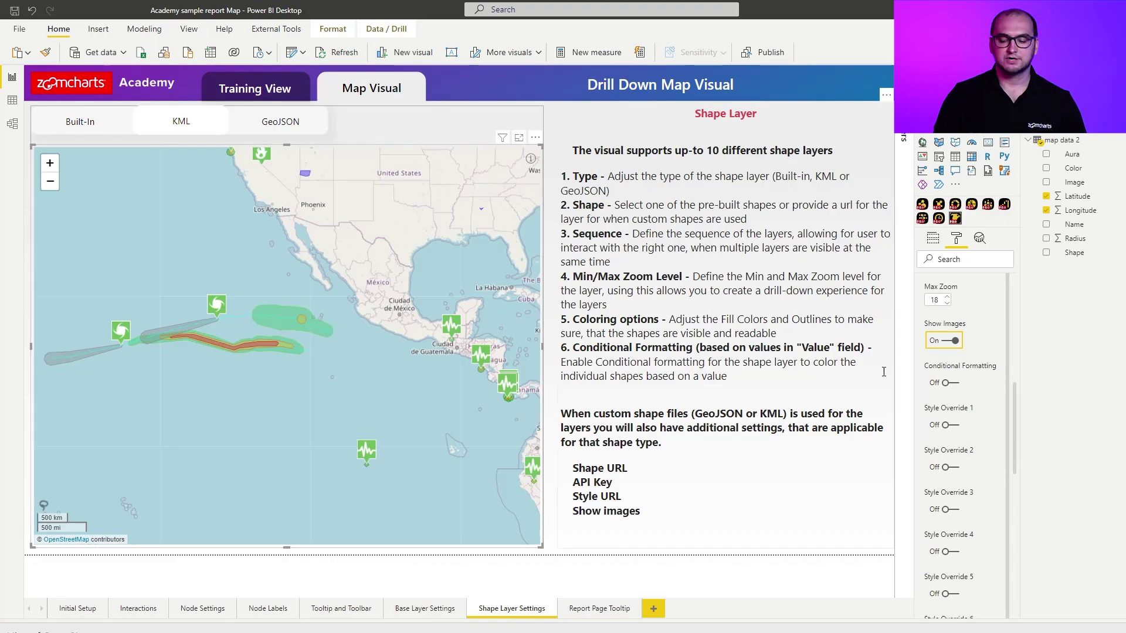
# Step: Switch Style Override 1 on for the KML layer and scroll through its settings
pyautogui.click(950, 425)
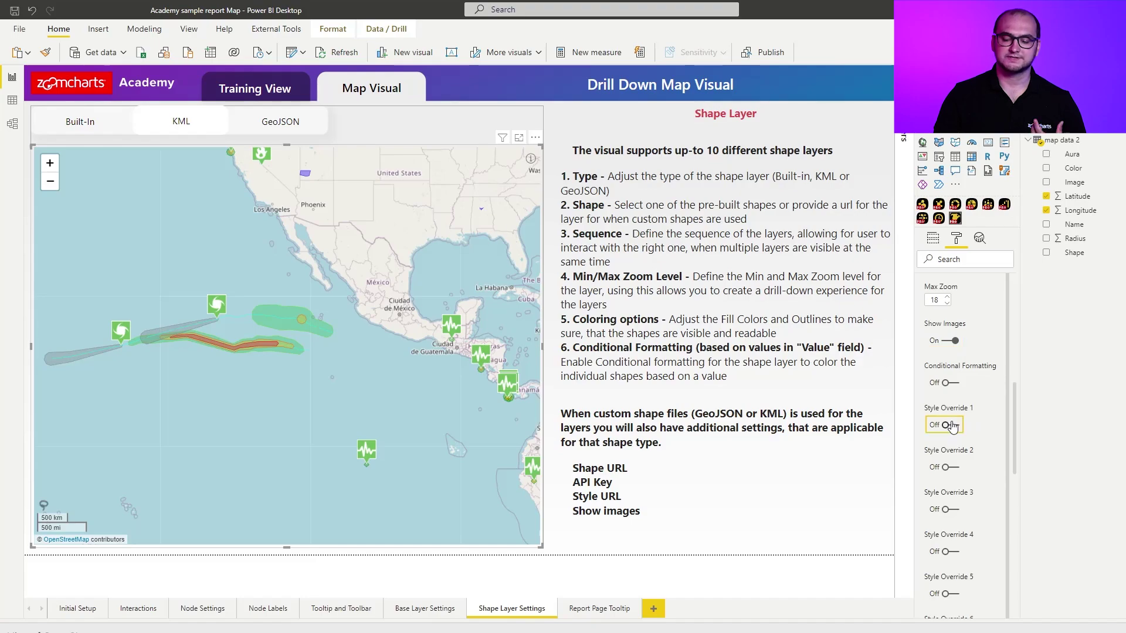
pyautogui.scroll(-2, 947, 446)
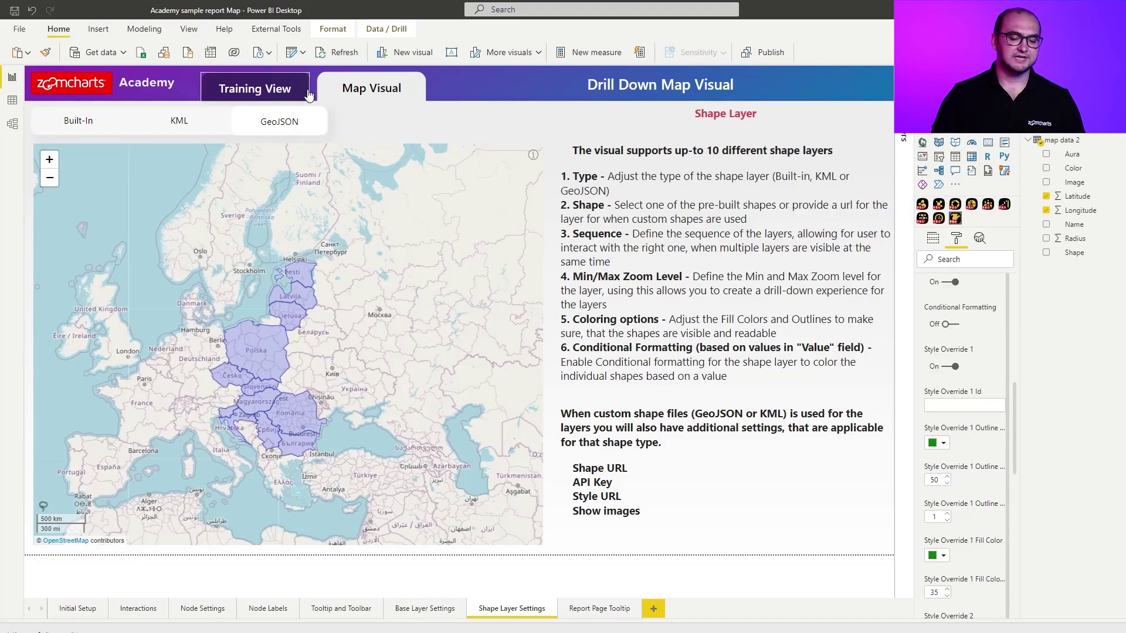
# Step: Select the GeoJSON map and scroll its Geo JSON shape layer settings, including fill opacity 35
pyautogui.click(374, 159)
pyautogui.click(373, 157)
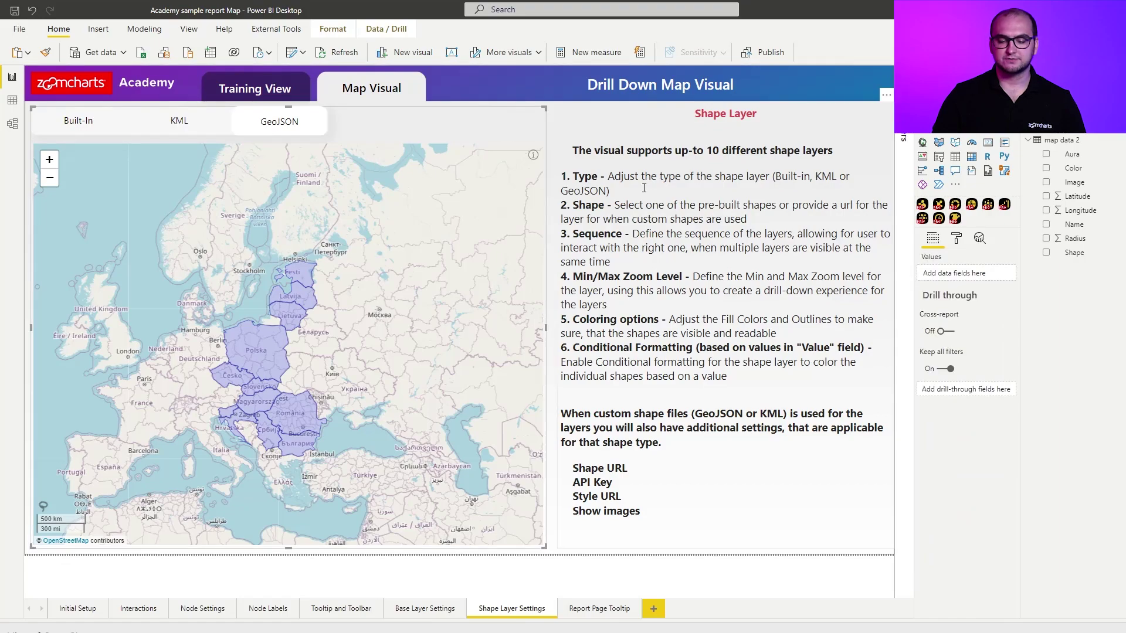
pyautogui.click(956, 239)
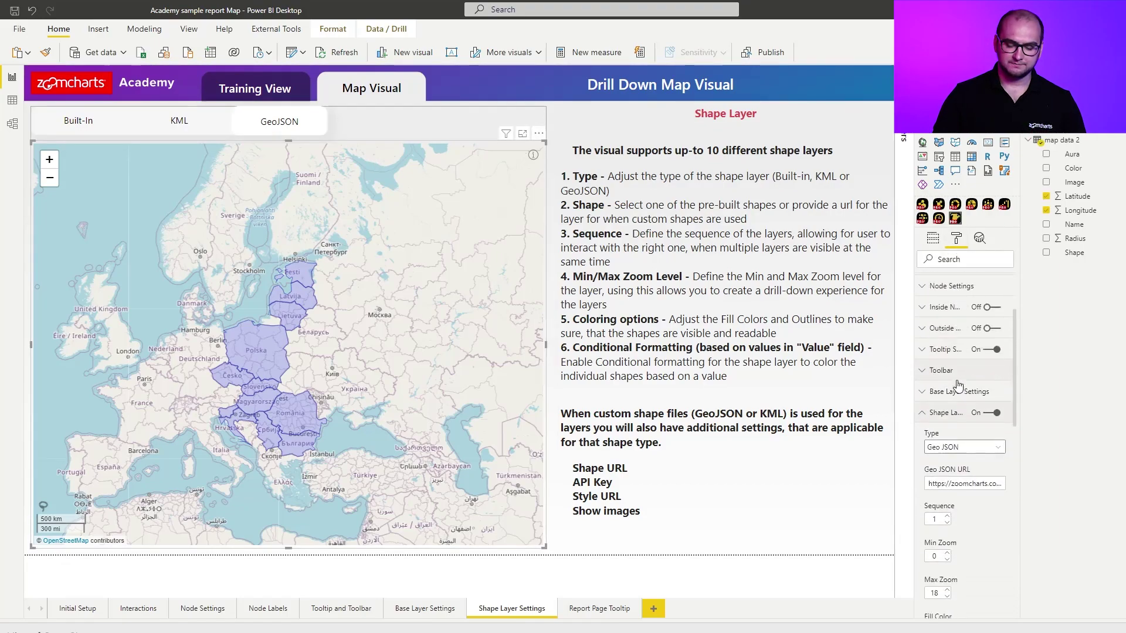
pyautogui.scroll(-3, 980, 399)
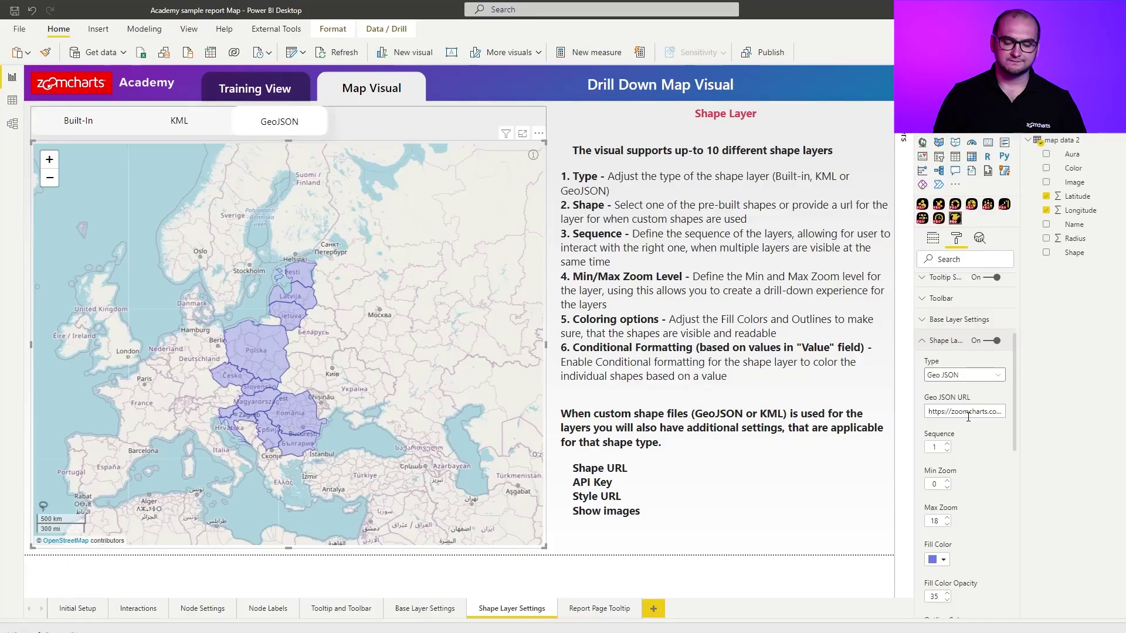
pyautogui.scroll(-1, 968, 415)
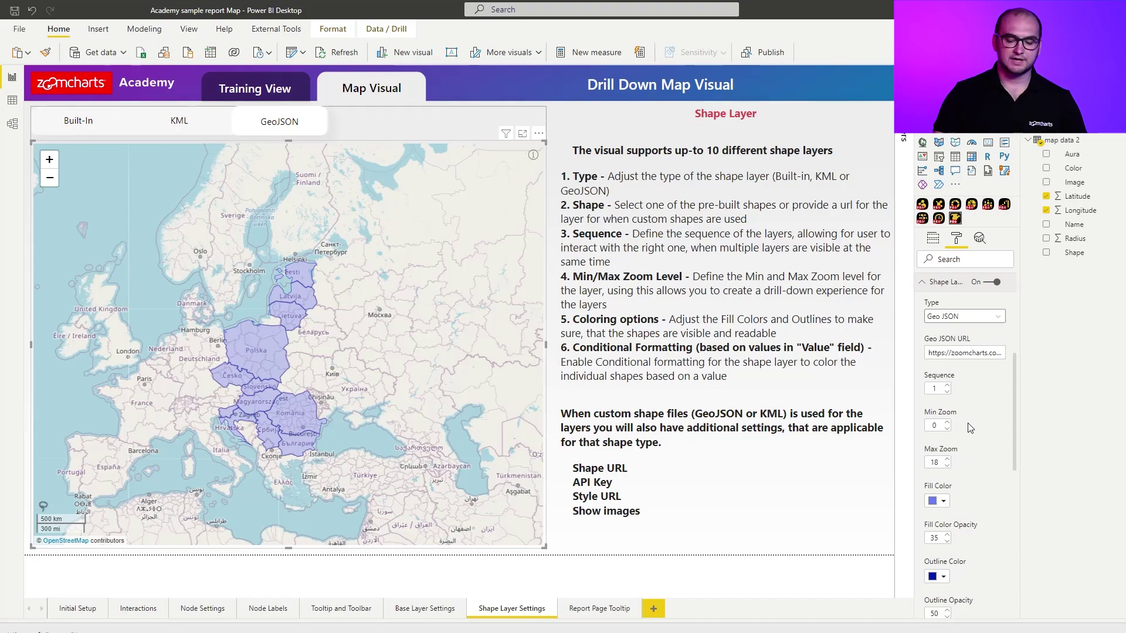
pyautogui.scroll(-2, 969, 429)
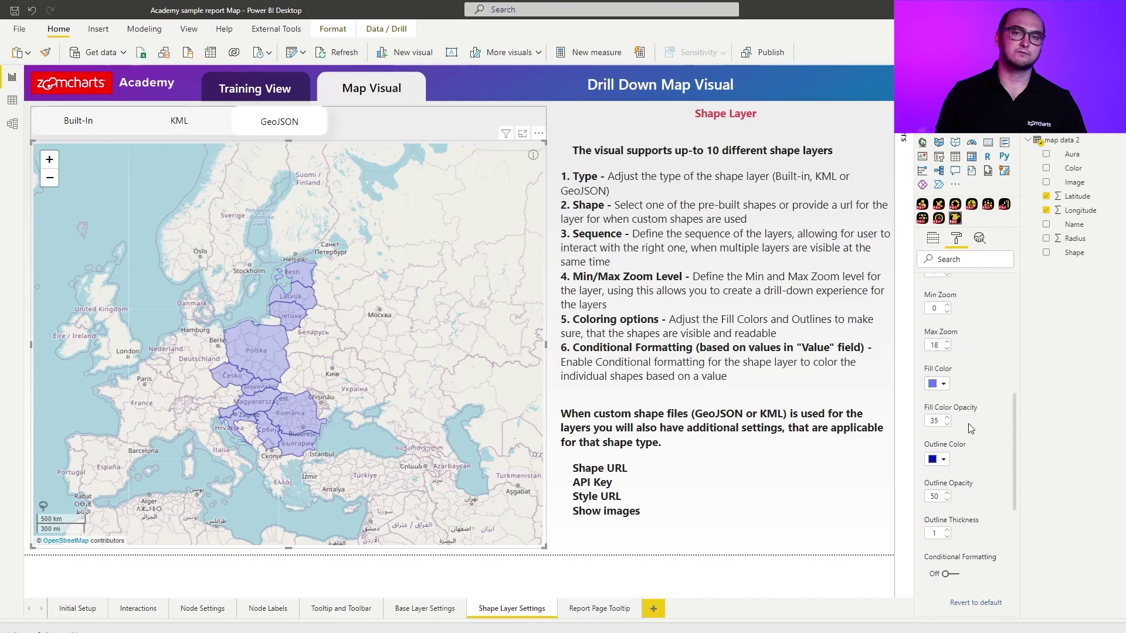